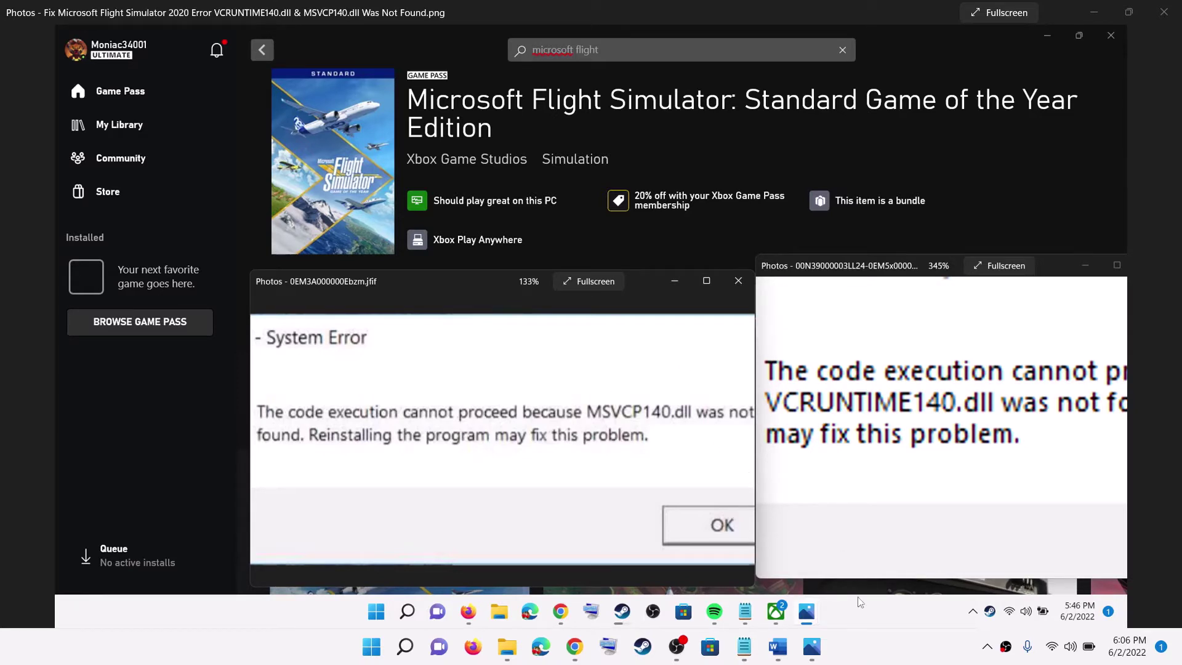
Step: Copy the Microsoft docs link for the latest Visual C++ redistributables from the Word document
{"action": "left_click", "coordinate": [777, 647]}
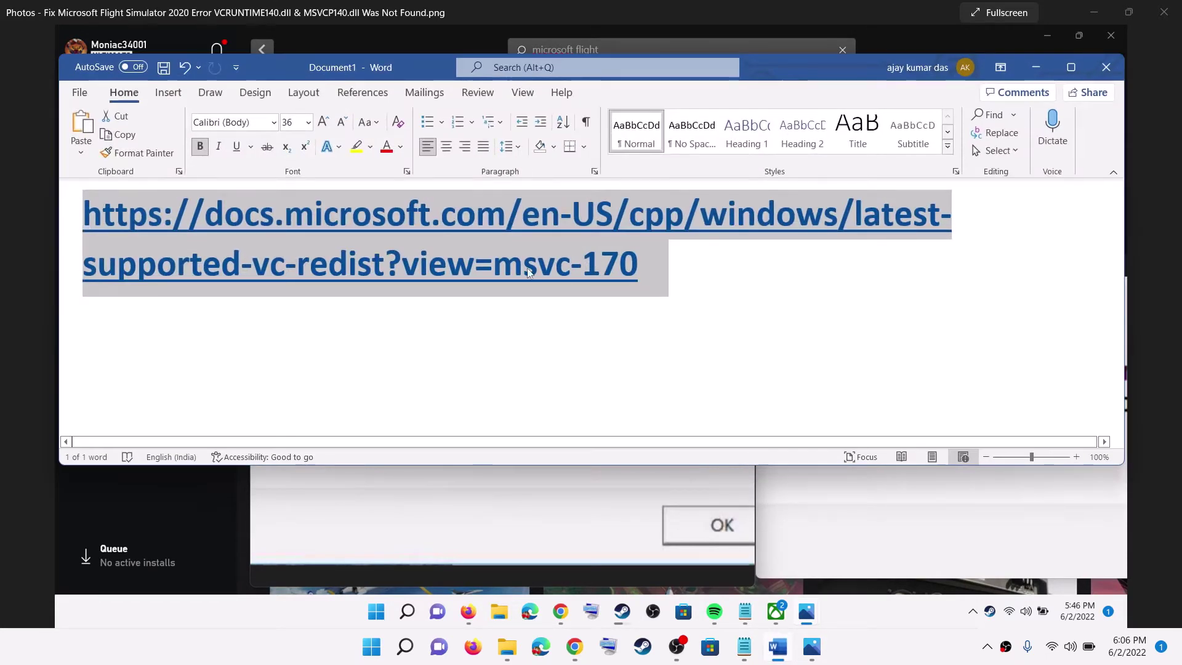
{"action": "right_click", "coordinate": [520, 236]}
{"action": "left_click", "coordinate": [565, 294]}
Step: In Chrome, locate the X86 and X64 rows of the Visual Studio 2015–2022 redistributable table
{"action": "left_click", "coordinate": [573, 646]}
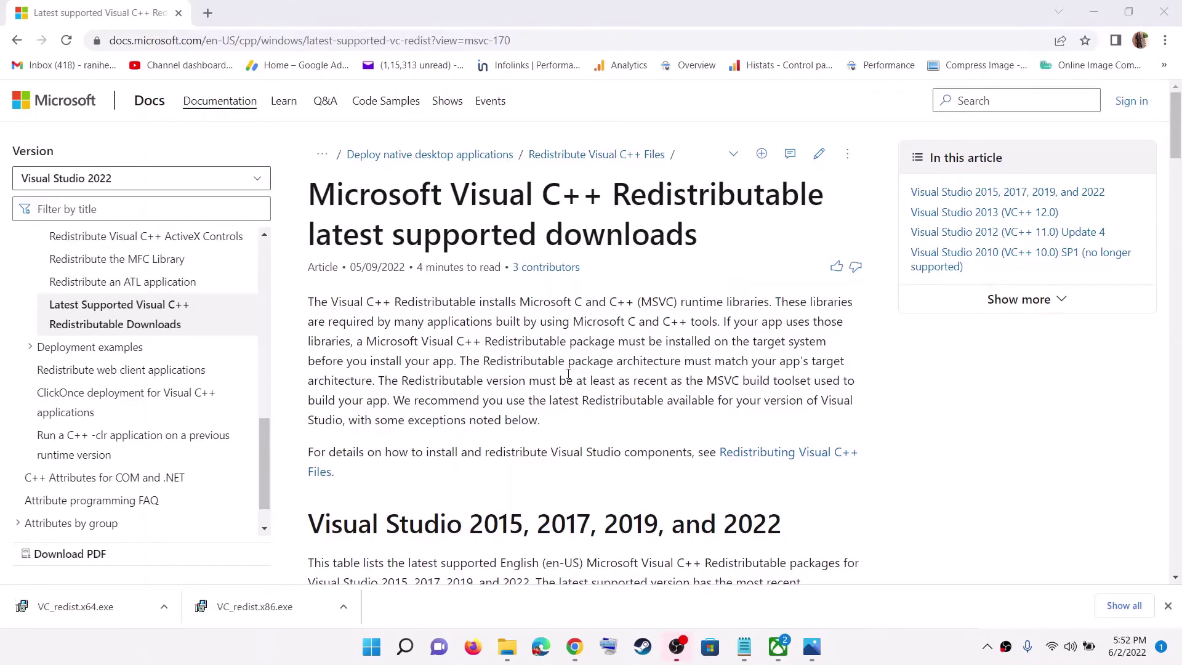
{"action": "scroll", "coordinate": [567, 375], "scroll_direction": "down", "scroll_amount": 4}
{"action": "scroll", "coordinate": [567, 374], "scroll_direction": "down", "scroll_amount": 4}
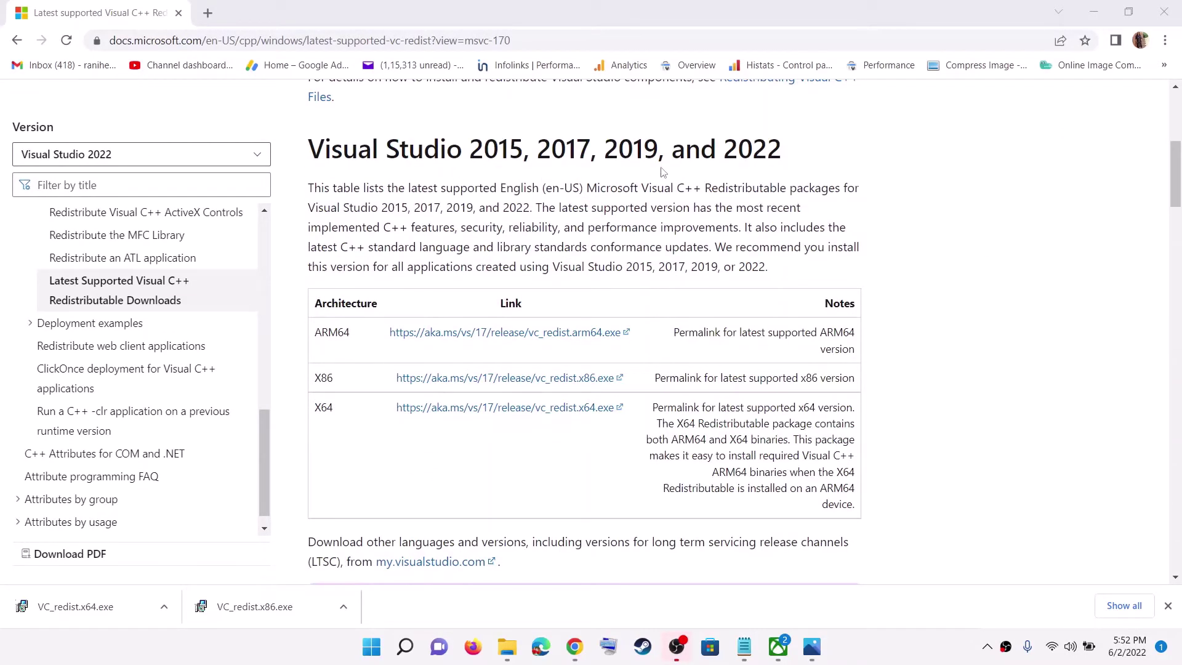
{"action": "scroll", "coordinate": [438, 344], "scroll_direction": "down", "scroll_amount": 1}
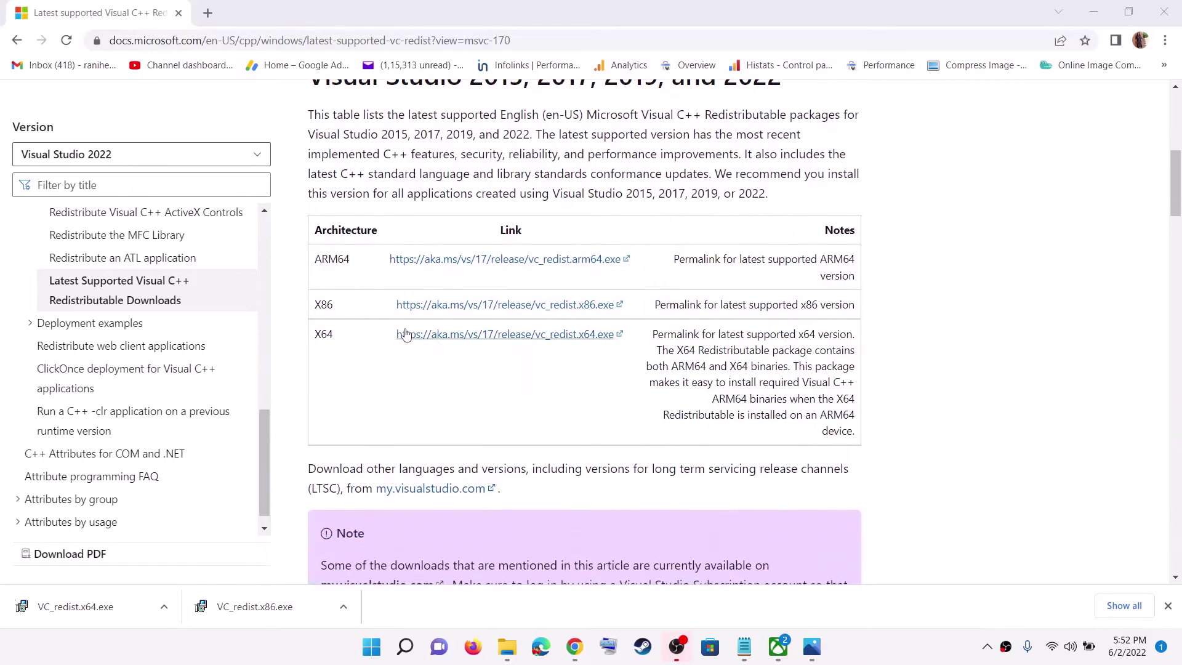
{"action": "mouse_move", "coordinate": [317, 304]}
{"action": "left_mouse_down"}
{"action": "mouse_move", "coordinate": [351, 313]}
{"action": "mouse_move", "coordinate": [340, 336]}
{"action": "left_mouse_up"}
{"action": "left_click", "coordinate": [316, 319]}
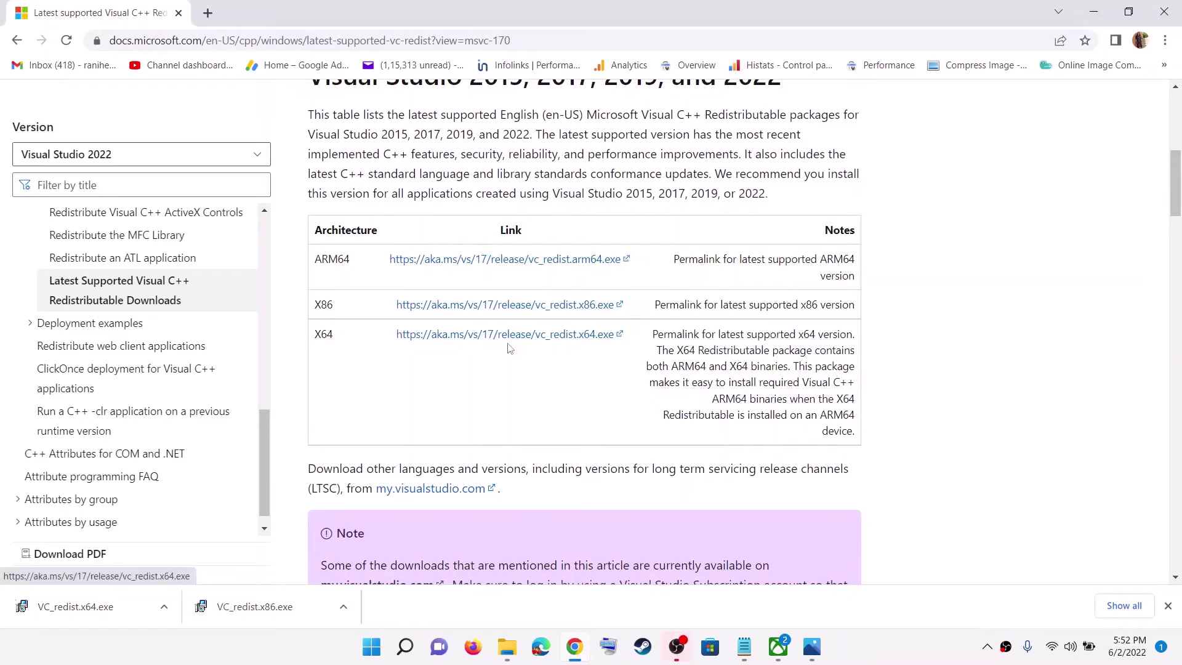
Step: Launch the downloaded VC_redist.x86.exe and VC_redist.x64.exe installers
{"action": "left_click", "coordinate": [274, 614]}
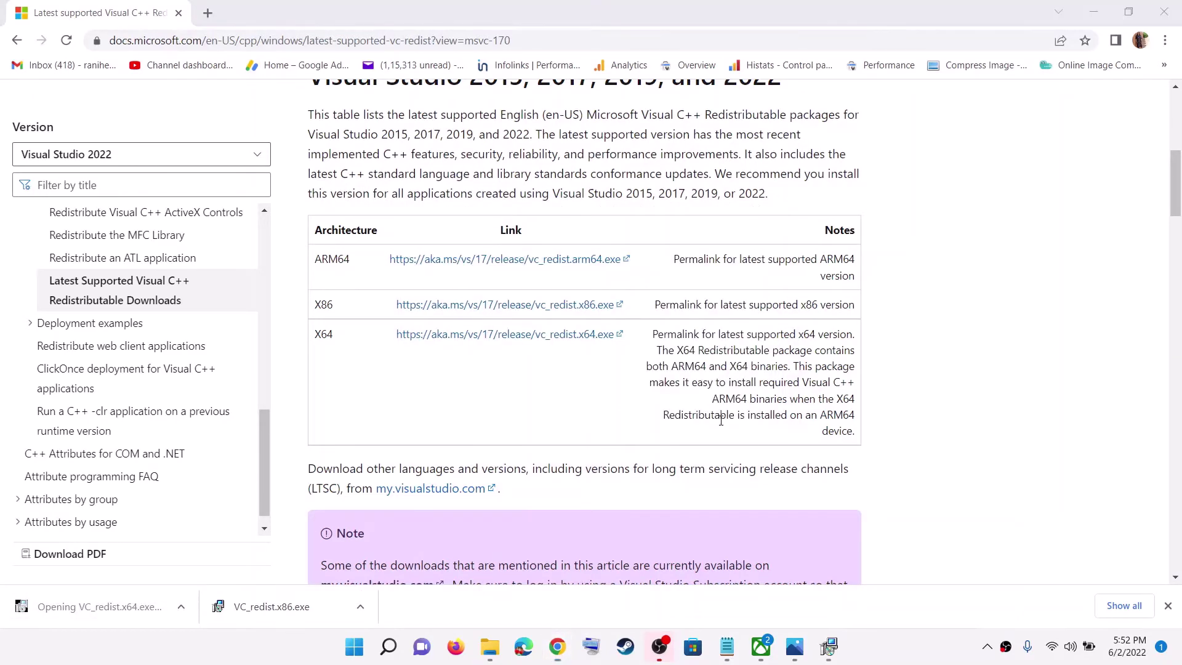
{"action": "left_click", "coordinate": [614, 410]}
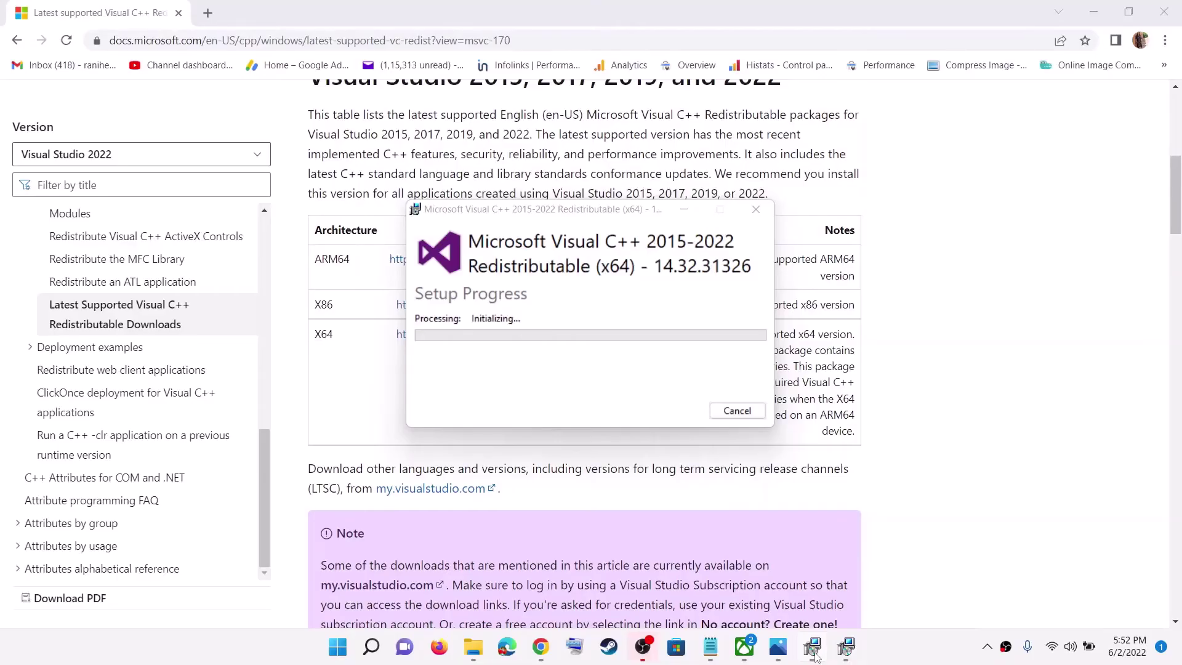
Step: Place the x86 and x64 setup windows side by side while both installations finish
{"action": "left_click_drag", "start_coordinate": [614, 215], "coordinate": [363, 243]}
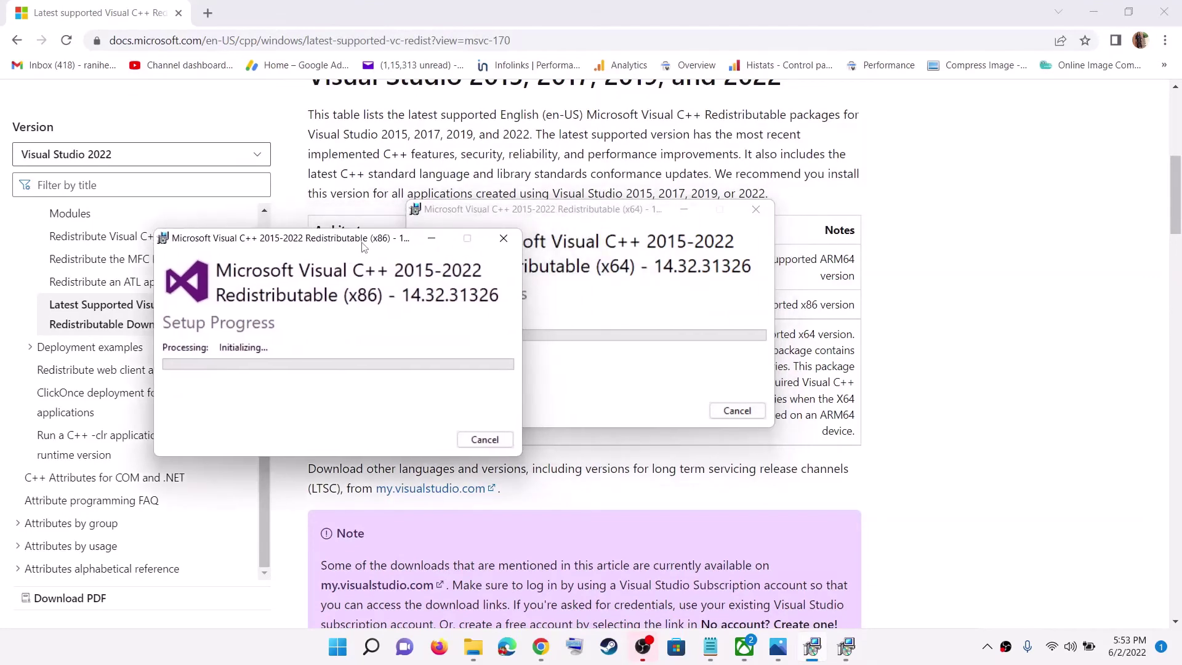
{"action": "left_click_drag", "start_coordinate": [610, 214], "coordinate": [754, 245]}
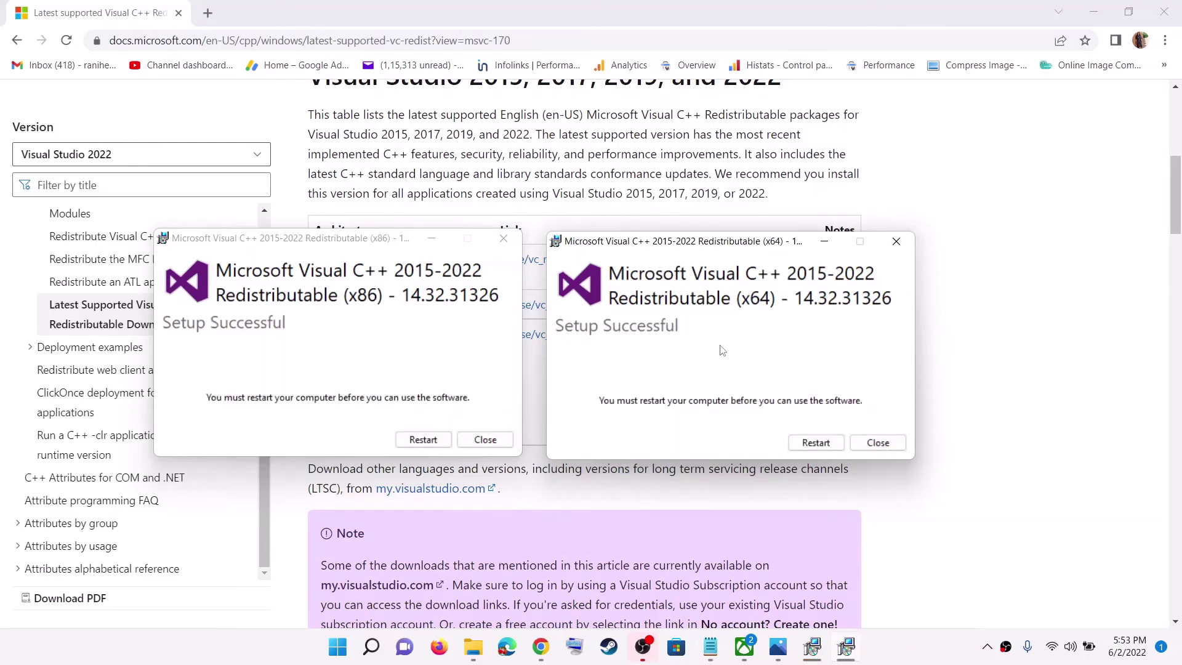
Step: Choose Restart in the x86 redistributable's Setup Successful dialog
{"action": "left_click", "coordinate": [423, 439]}
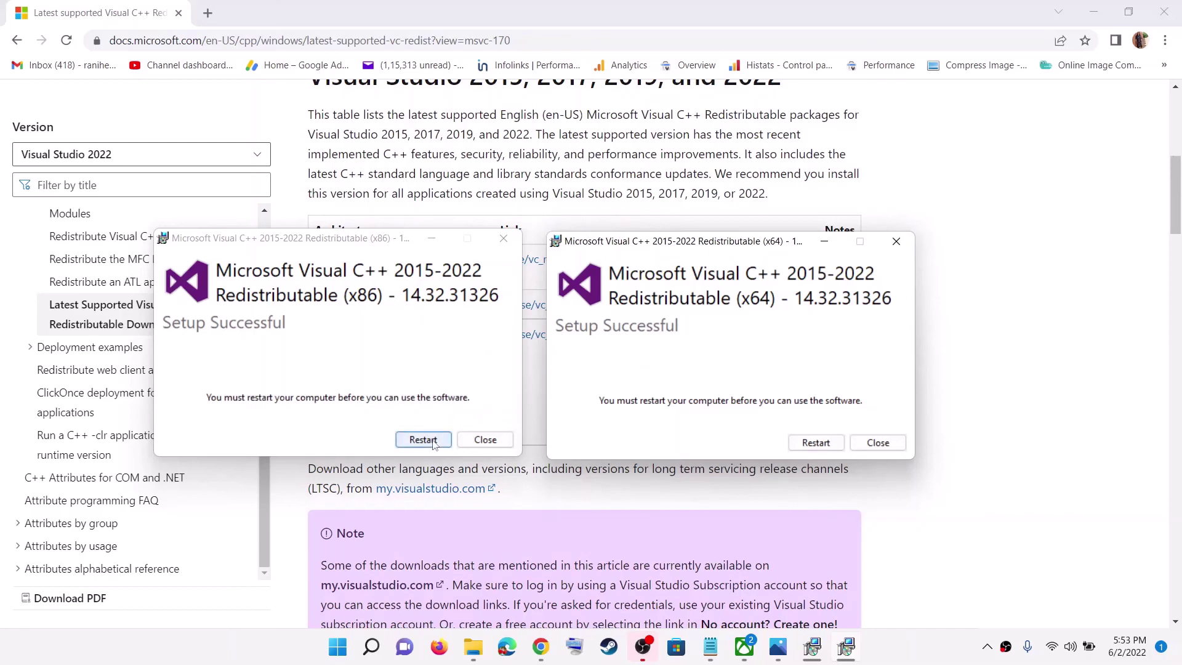